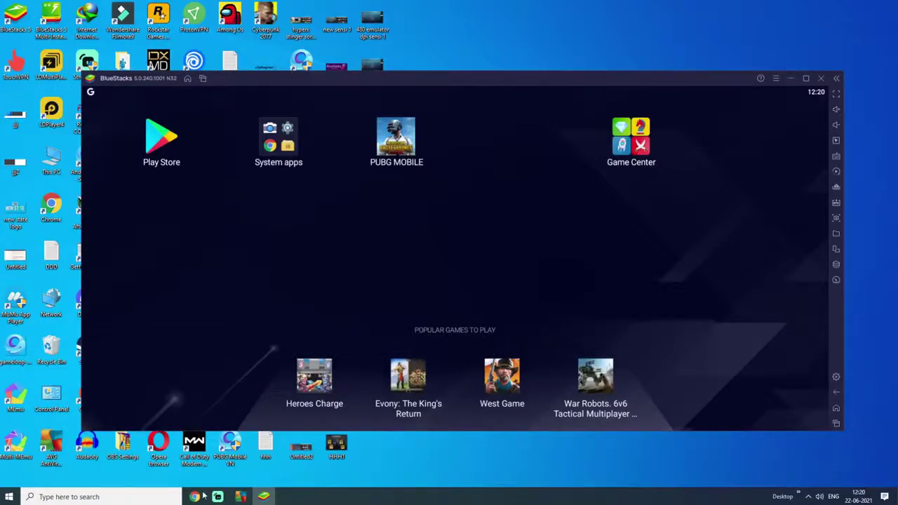
Step: Switch to Chrome, reload the Battlegrounds Mobile India site and open its early access testing page, then return to BlueStacks
mouse_move(194, 495)
click(207, 446)
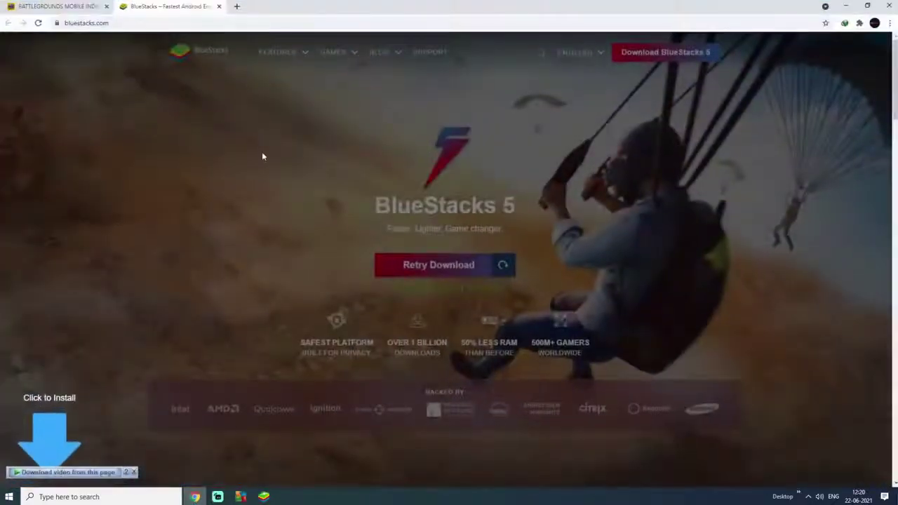
click(59, 6)
click(39, 23)
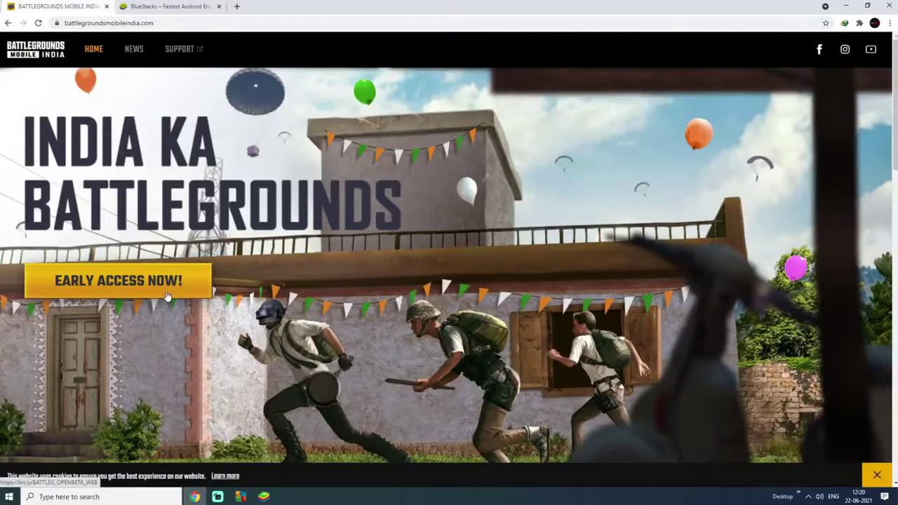
click(39, 23)
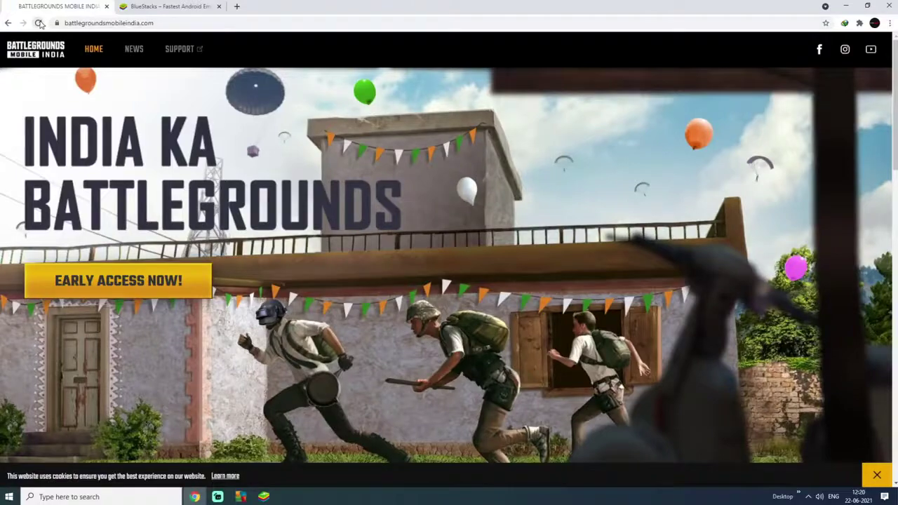
click(138, 297)
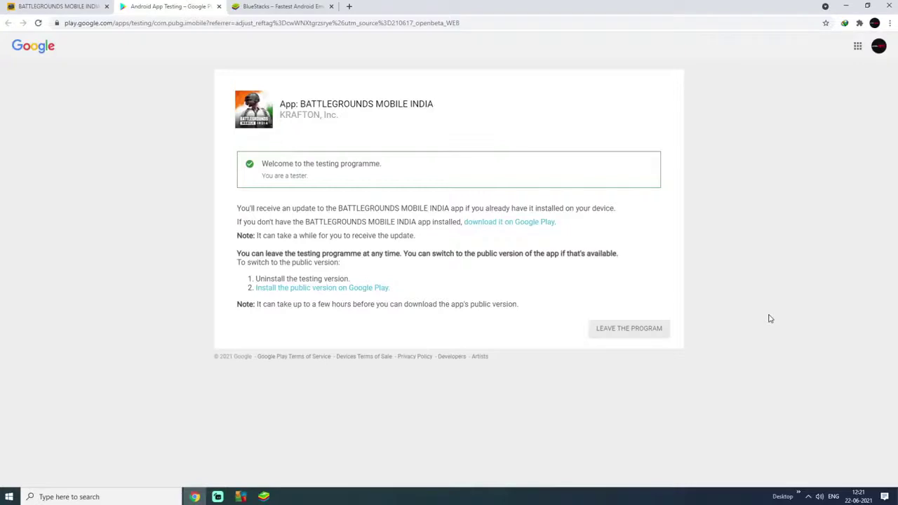
click(41, 23)
click(846, 5)
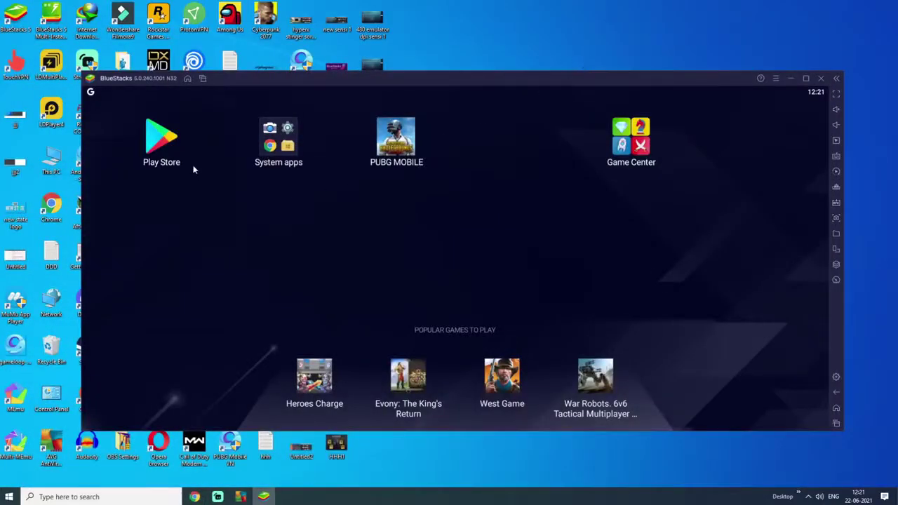
Step: Try to add another Google account in the Android account settings, returning to the BlueStacks home screen
click(162, 139)
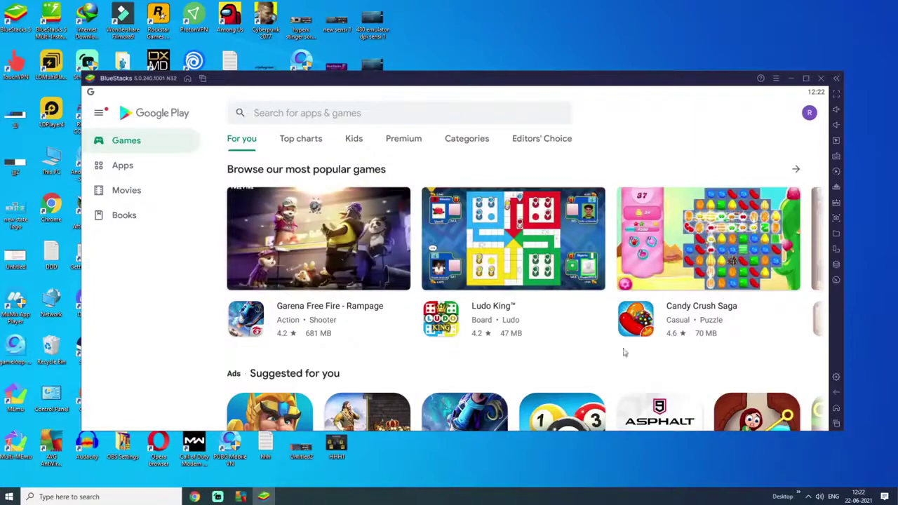
click(835, 396)
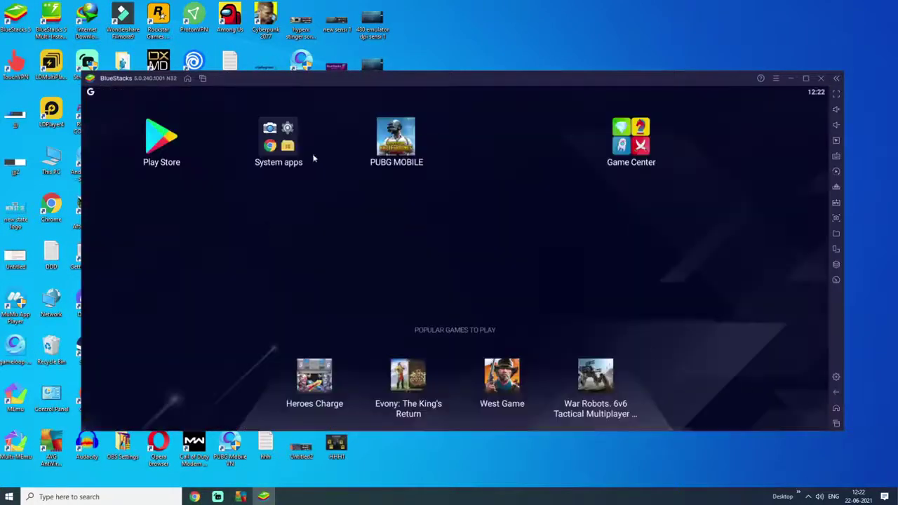
click(282, 141)
click(388, 228)
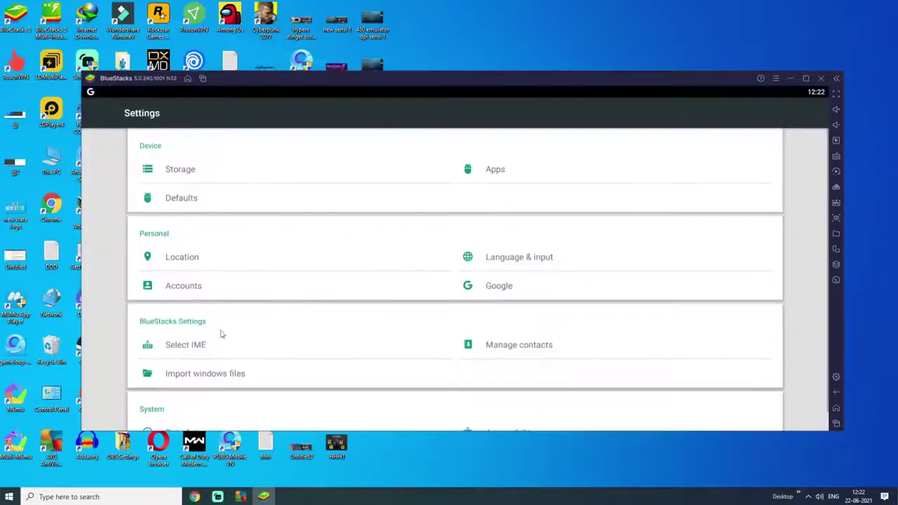
click(178, 290)
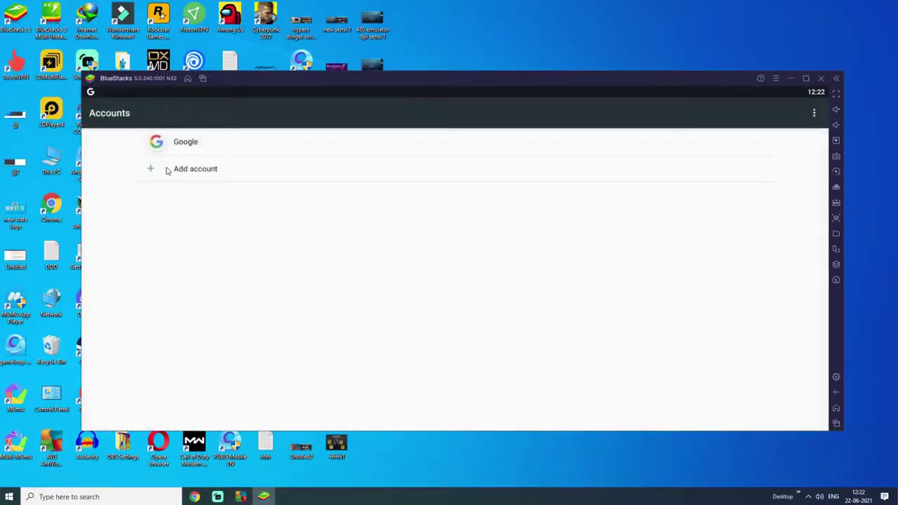
click(192, 172)
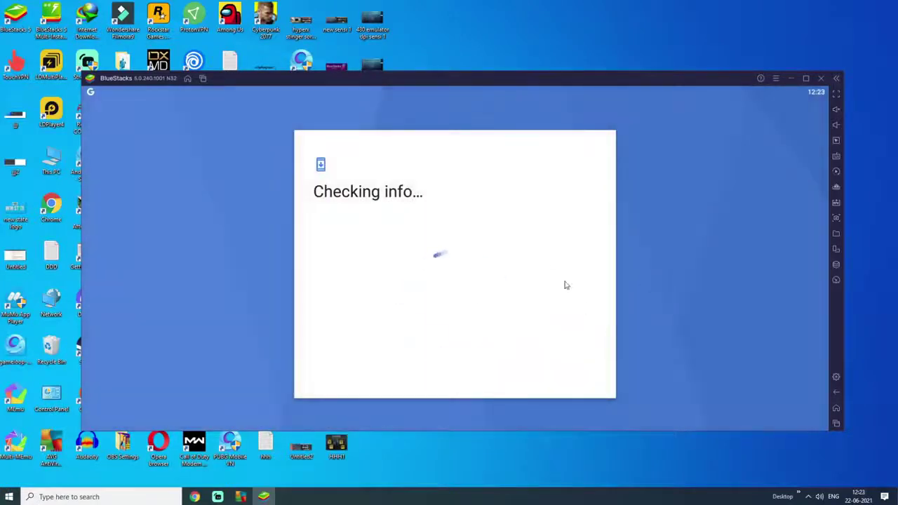
click(838, 393)
click(840, 395)
click(840, 391)
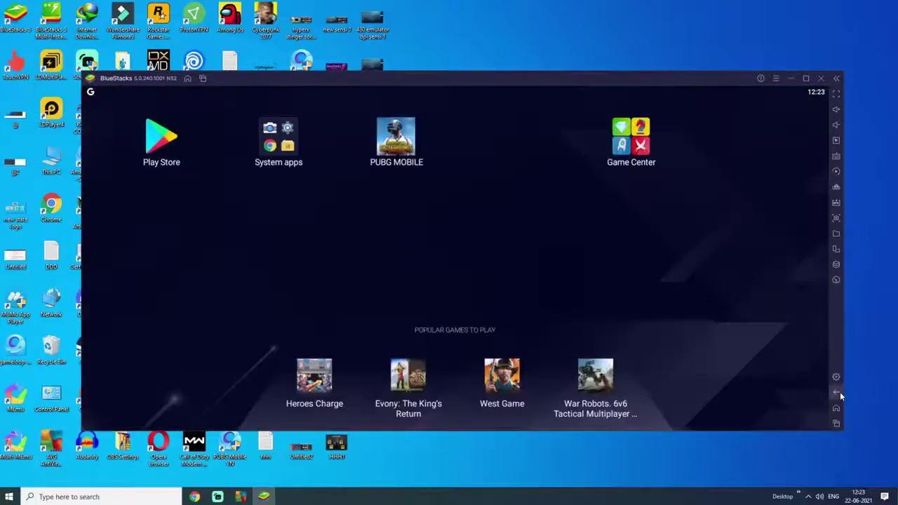
Step: Search Google Play for "batllegrounds mobile india" and install KRAFTON's BATTLEGROUNDS MOBILE INDIA
click(148, 146)
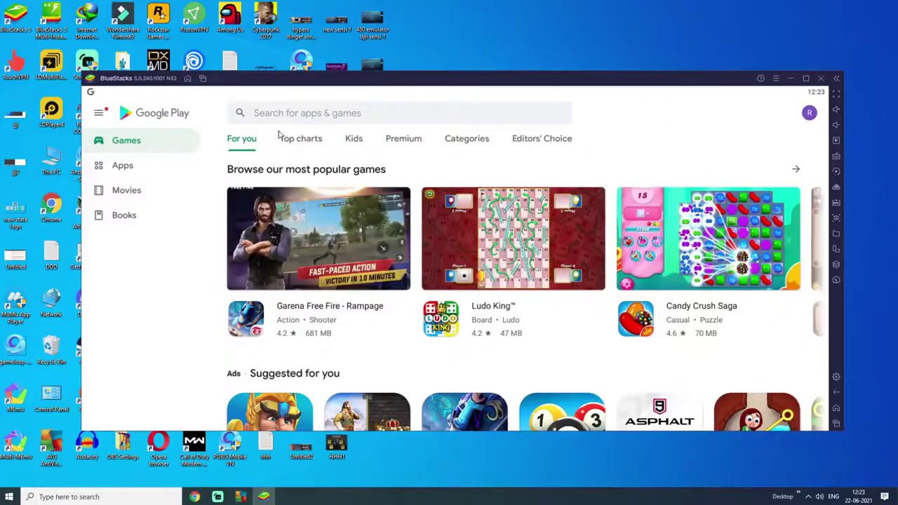
click(284, 122)
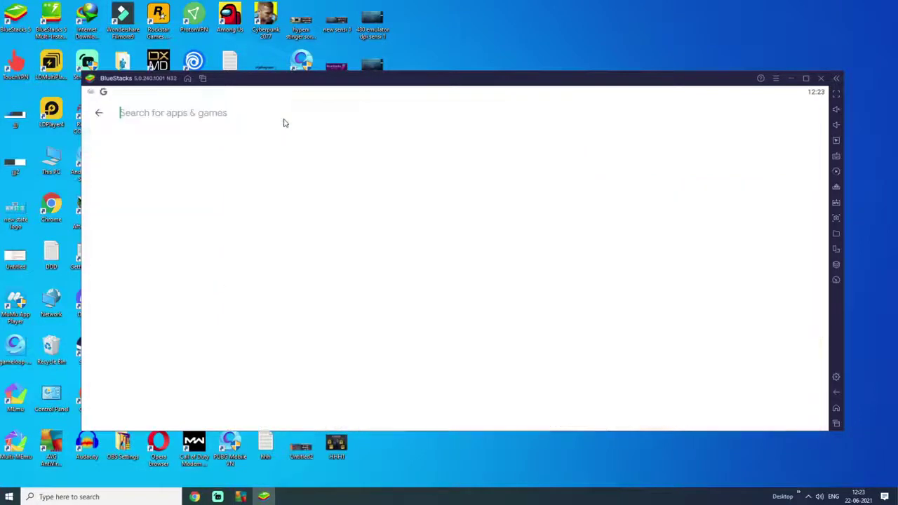
text(batllegr)
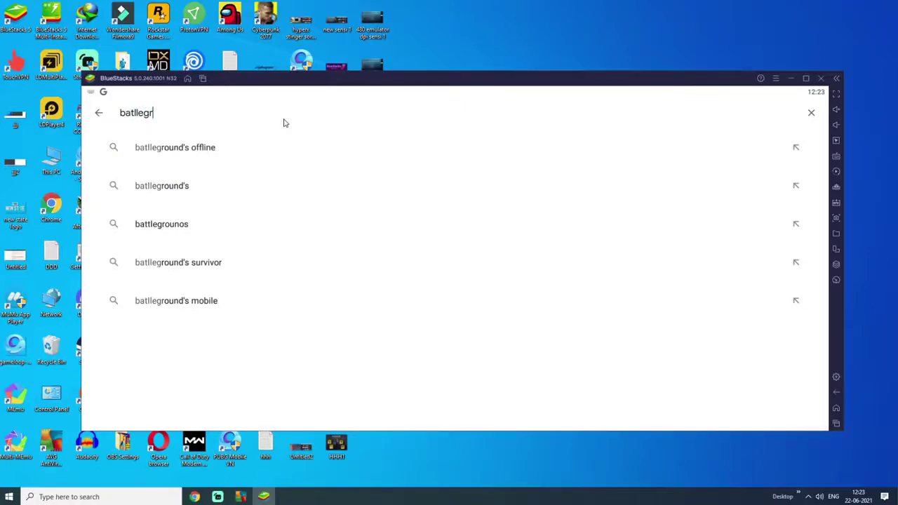
text(ounds mobile )
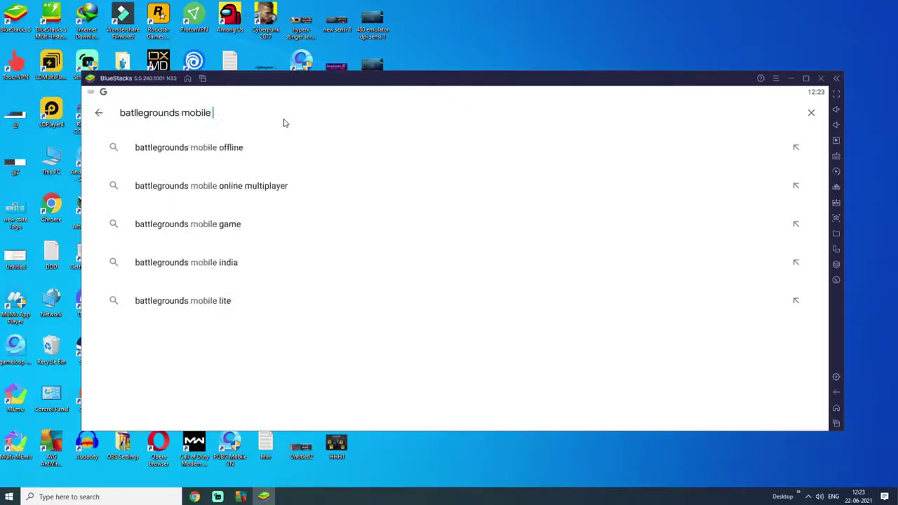
text(india)
key(Return)
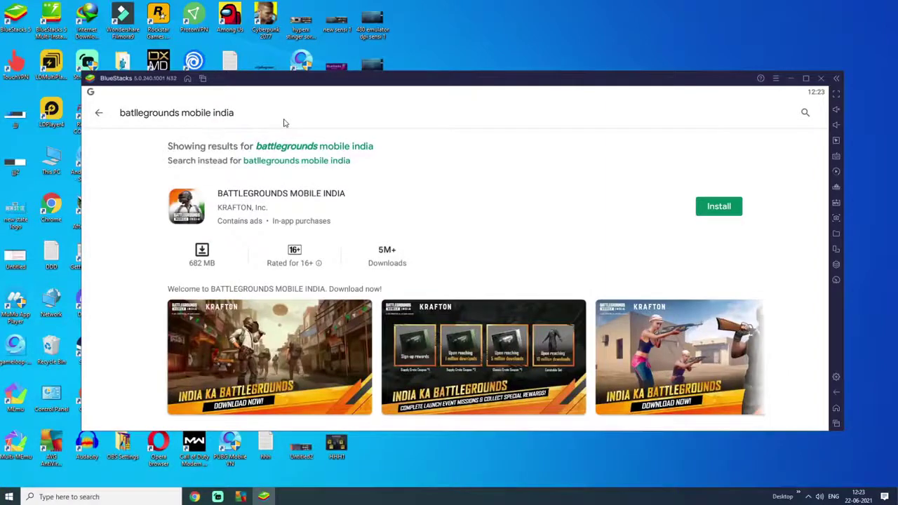
click(280, 223)
click(614, 164)
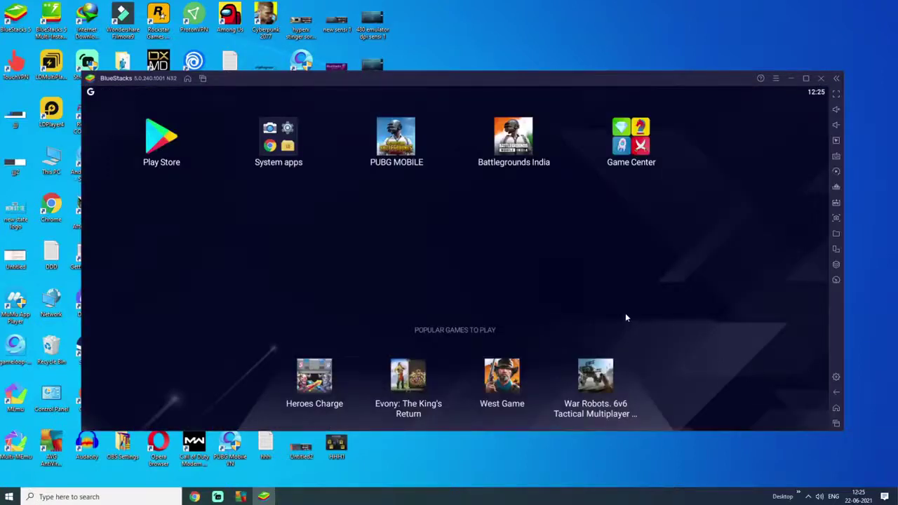
Step: Open the BlueStacks settings and review the display, graphics, preferences, advanced and performance options
click(776, 78)
click(753, 96)
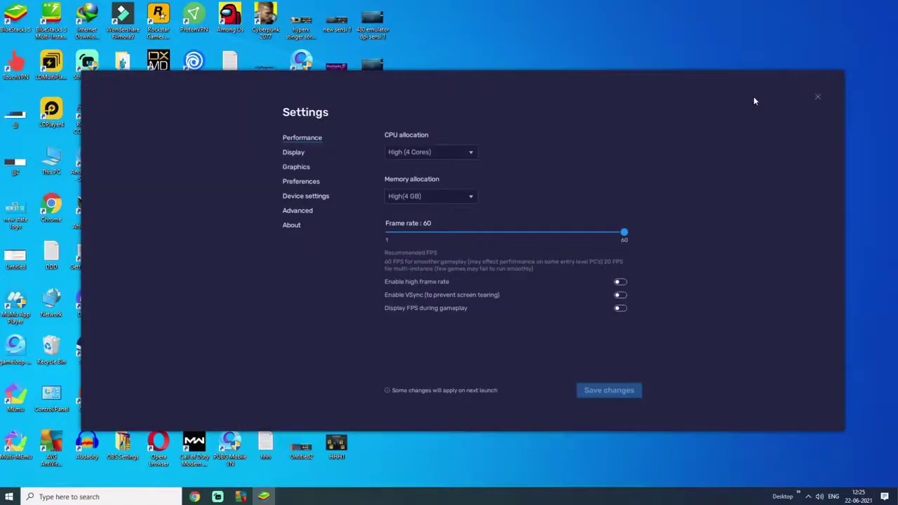
click(292, 153)
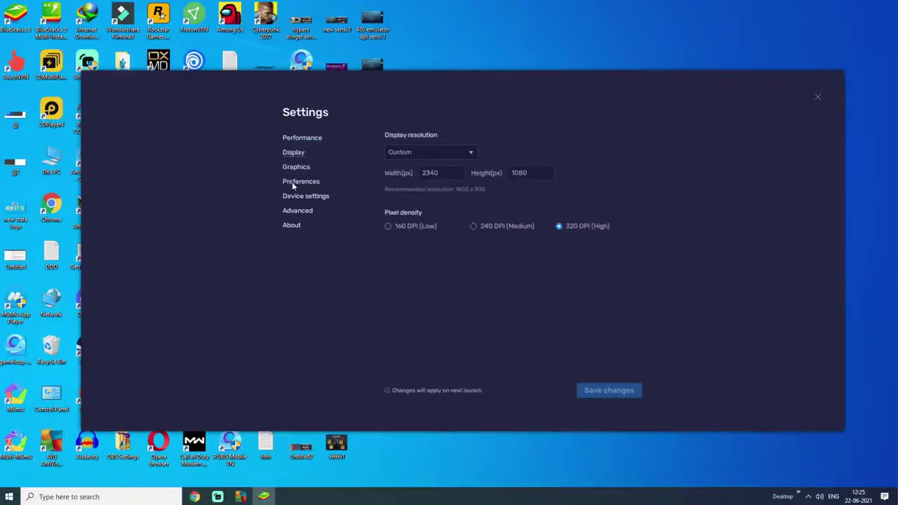
click(296, 167)
click(293, 184)
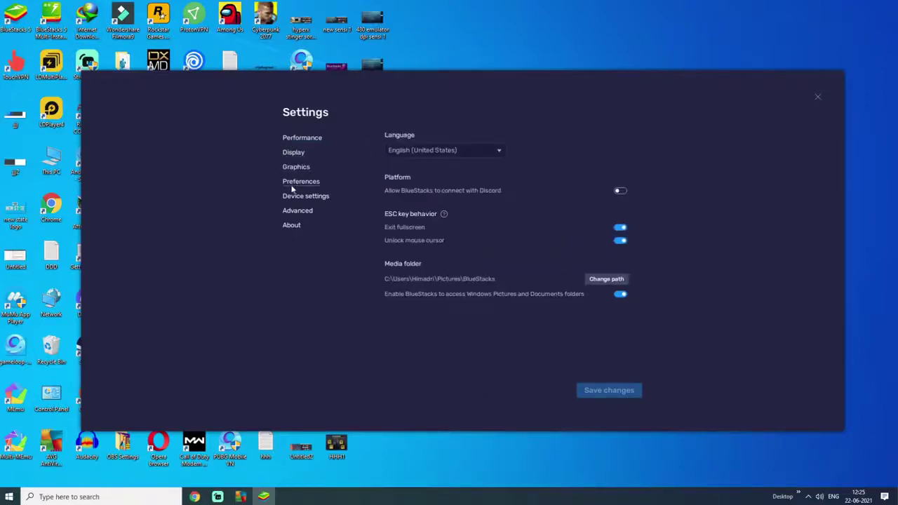
click(291, 212)
click(297, 141)
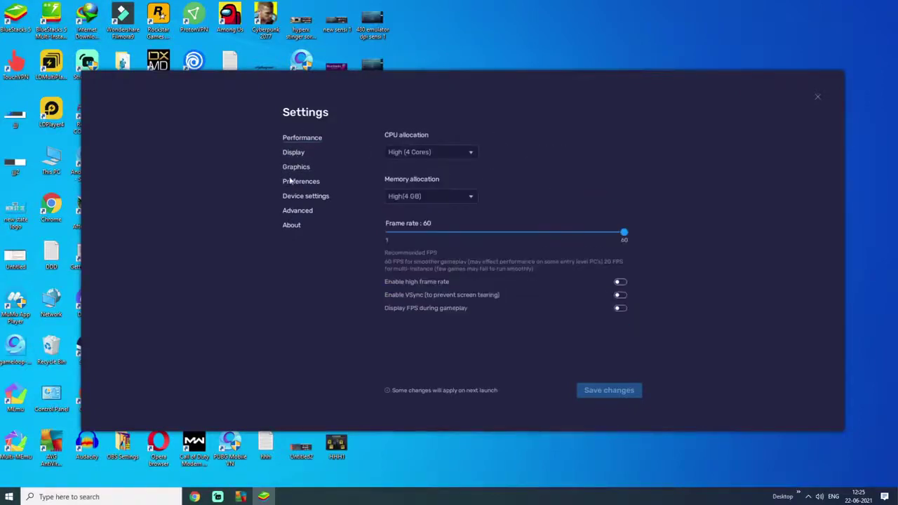
Step: Enable the high frame rate option, set the frame rate to 120 and save the performance changes
click(464, 152)
click(591, 139)
click(620, 282)
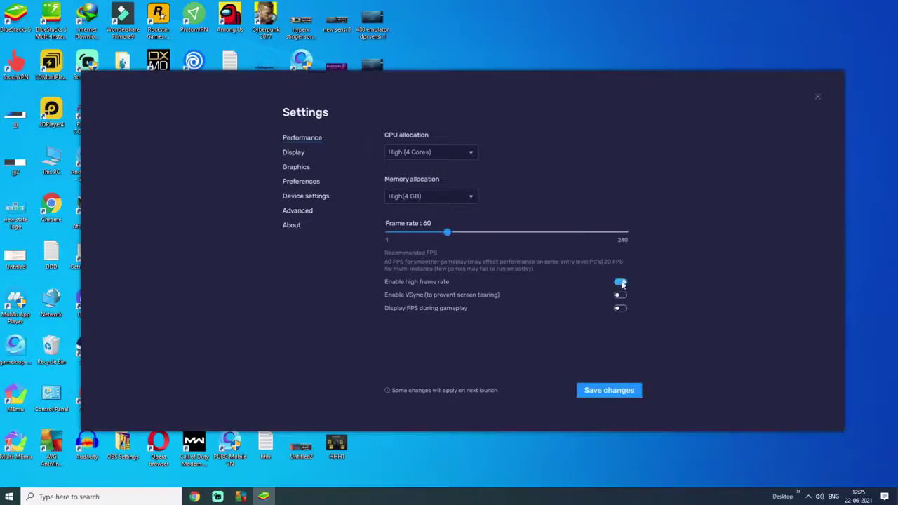
drag(448, 234, 507, 234)
click(591, 391)
Step: Set the display resolution to landscape 1920 x 1080, save the changes and restart BlueStacks
click(304, 158)
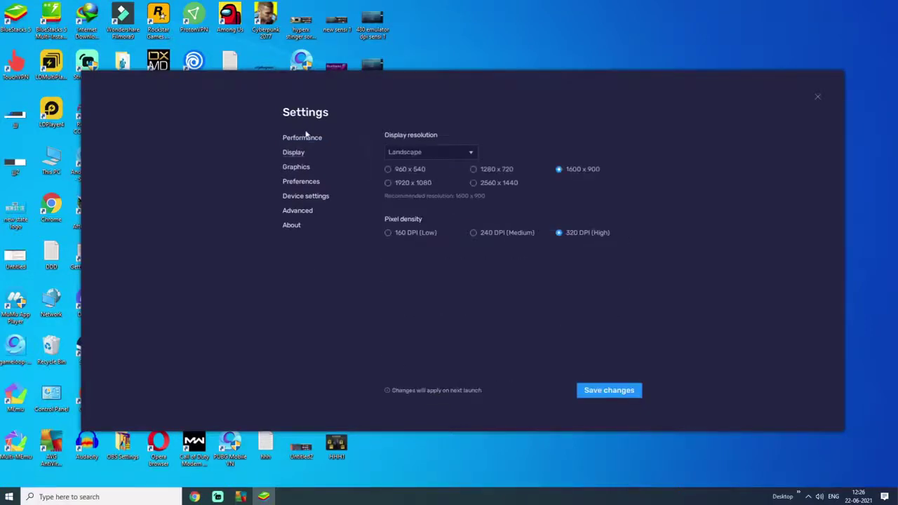
click(388, 183)
click(295, 178)
click(527, 231)
click(616, 390)
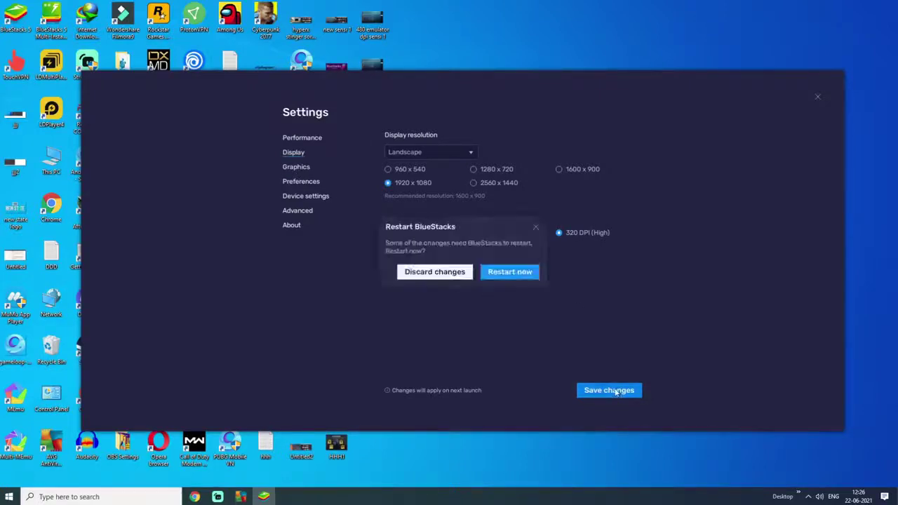
click(516, 273)
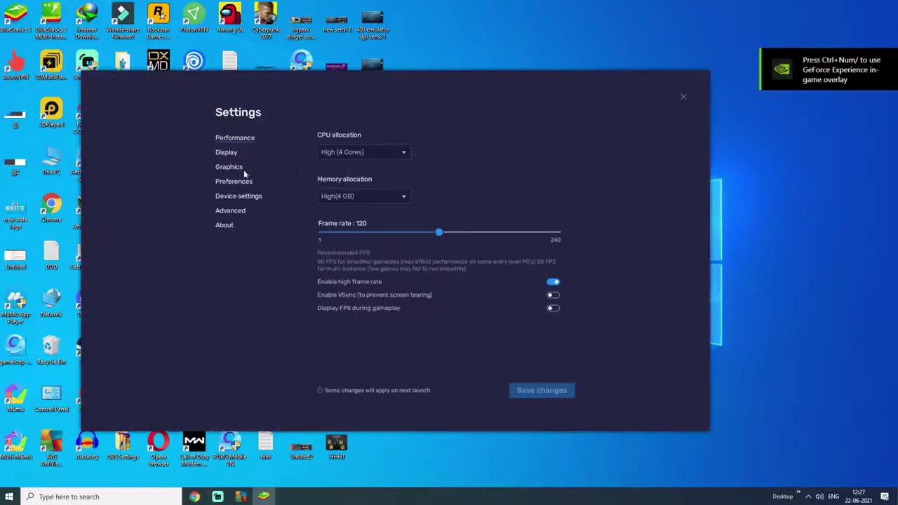
Step: Set the graphics engine mode to Performance, save the changes and restart BlueStacks
click(232, 168)
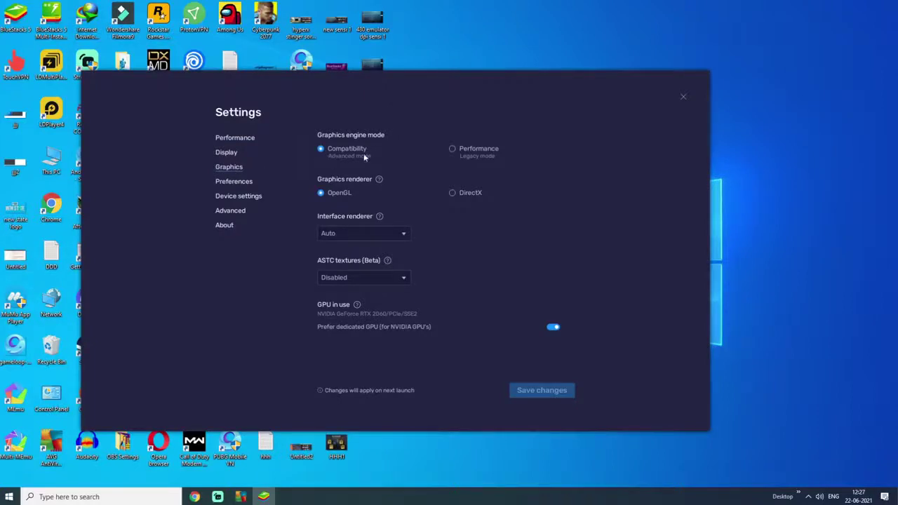
click(453, 150)
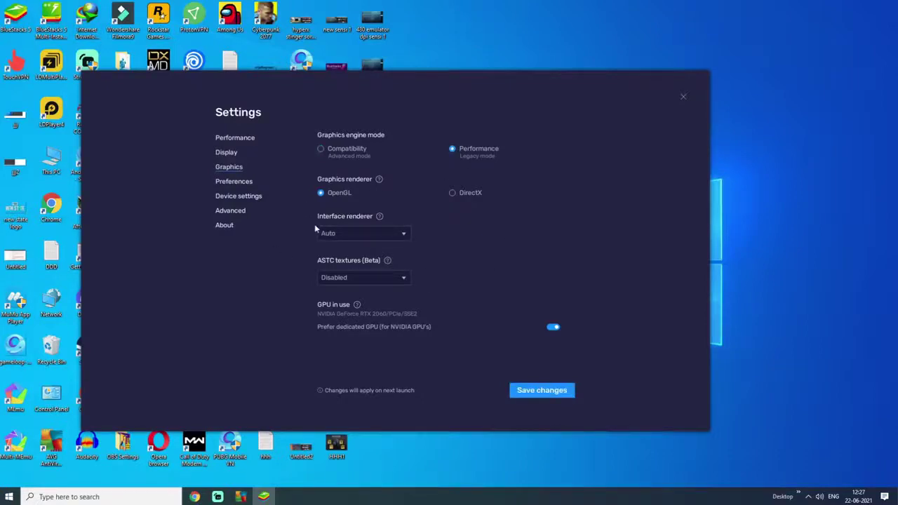
click(338, 234)
click(337, 233)
click(525, 392)
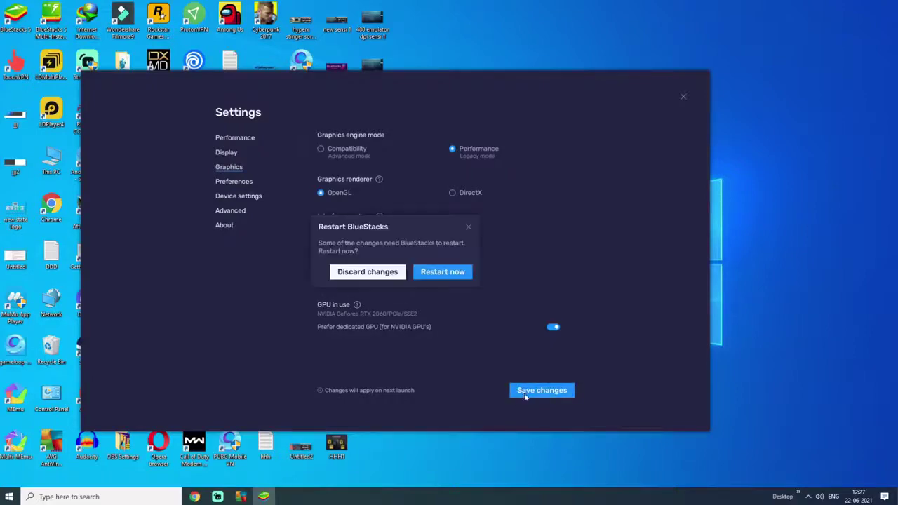
click(425, 274)
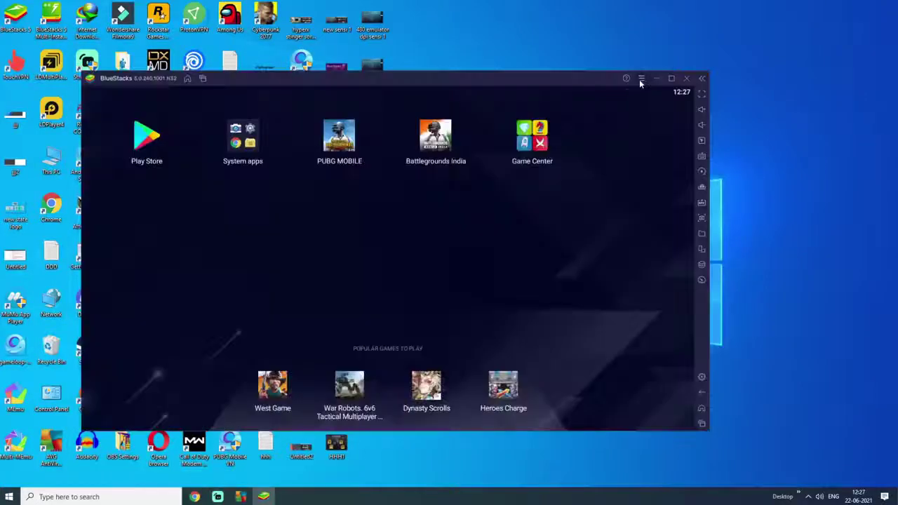
Step: Choose Samsung Galaxy S20 Ultra as the device profile, check the advanced options and close the settings
click(626, 96)
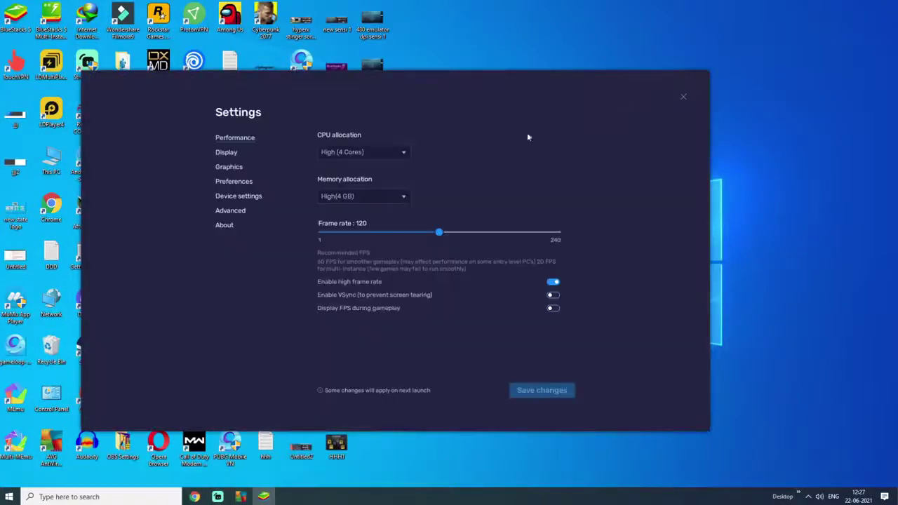
click(237, 184)
click(236, 197)
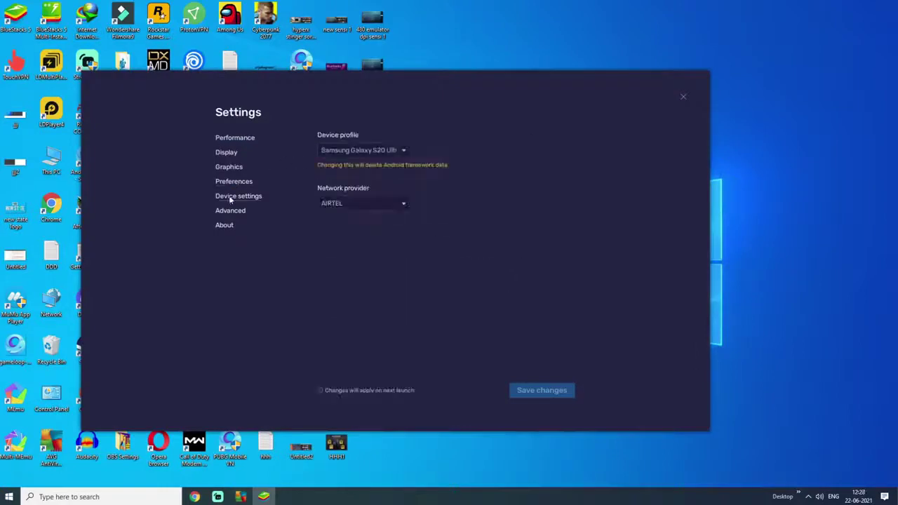
click(383, 150)
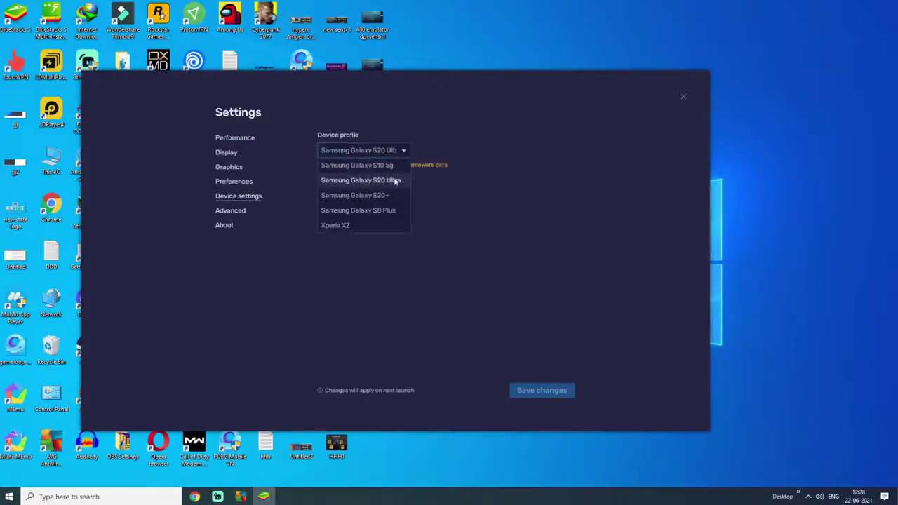
click(396, 181)
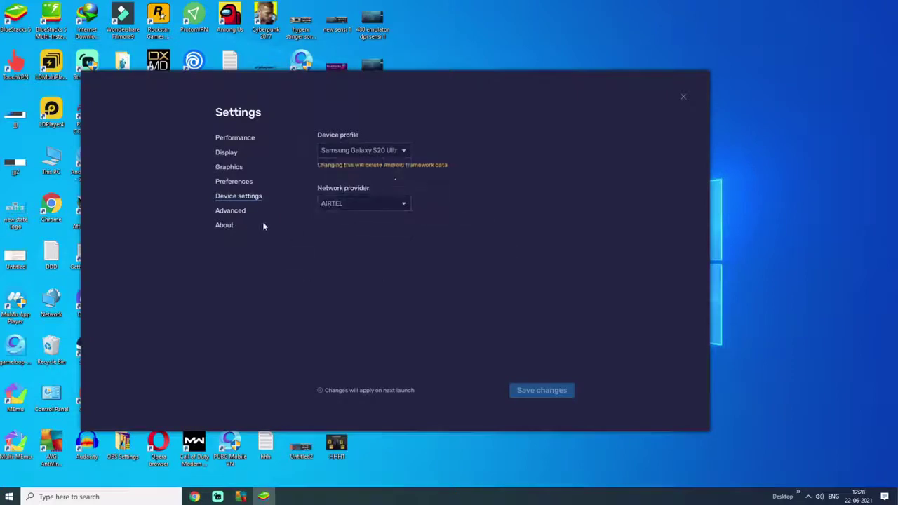
click(376, 150)
click(382, 179)
click(239, 212)
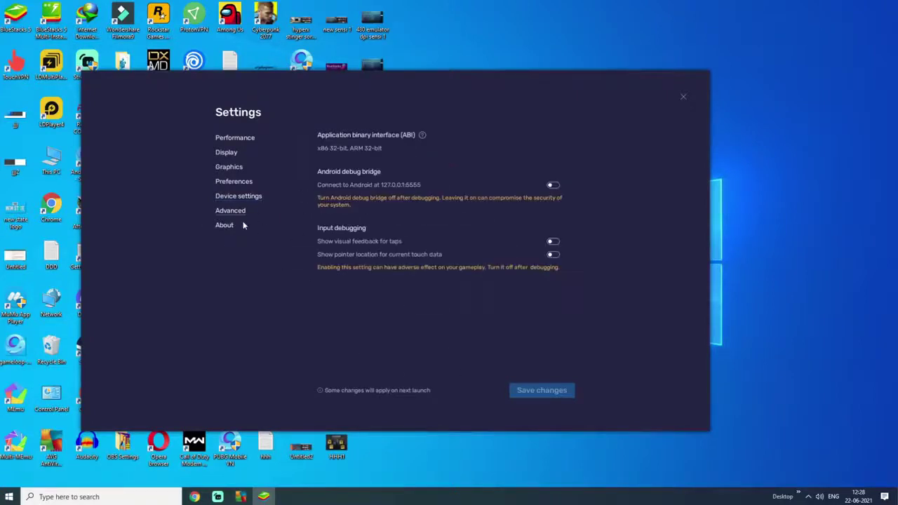
click(683, 97)
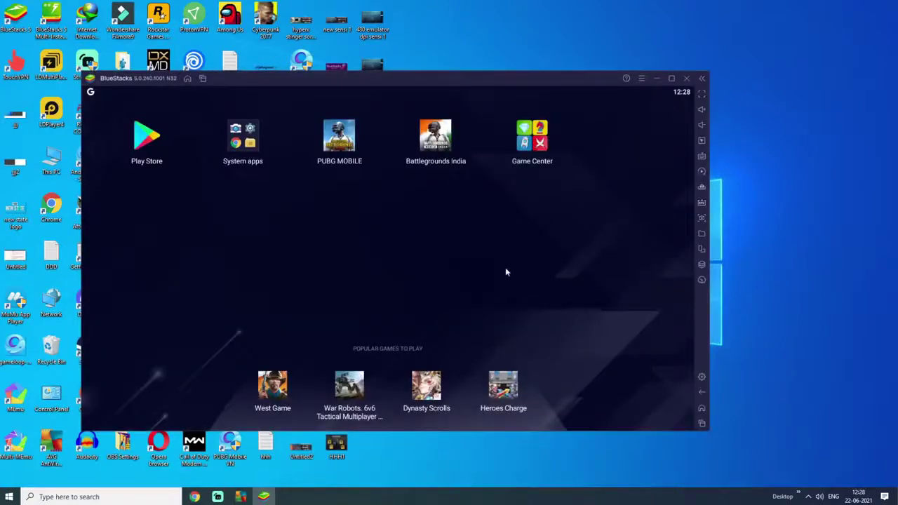
Step: Launch Battlegrounds India, download the HD Resource Pack and acknowledge the update's completion
click(432, 143)
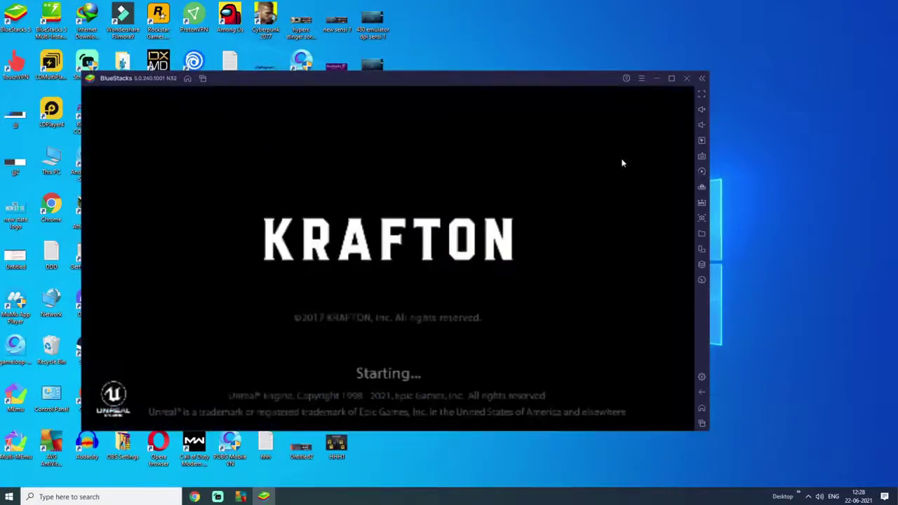
click(495, 275)
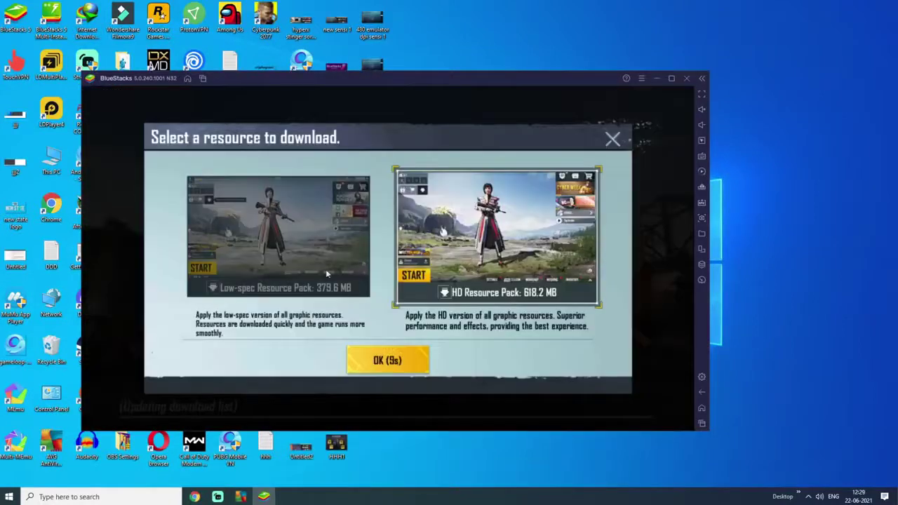
click(401, 370)
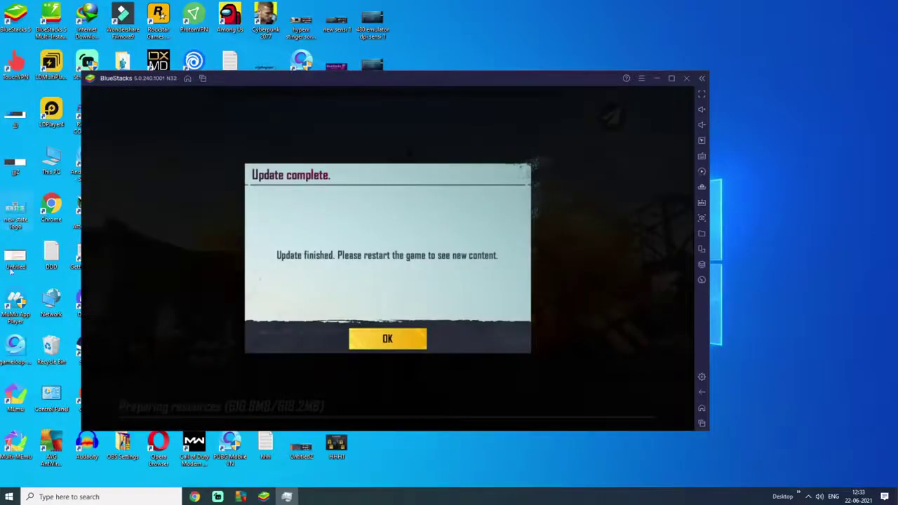
click(389, 340)
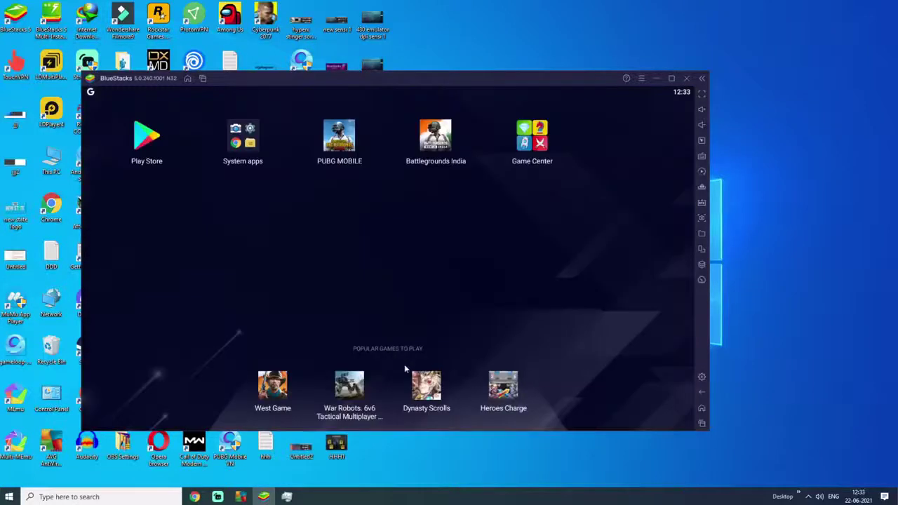
Step: Relaunch Battlegrounds India and log in to the game with a Facebook account
click(431, 140)
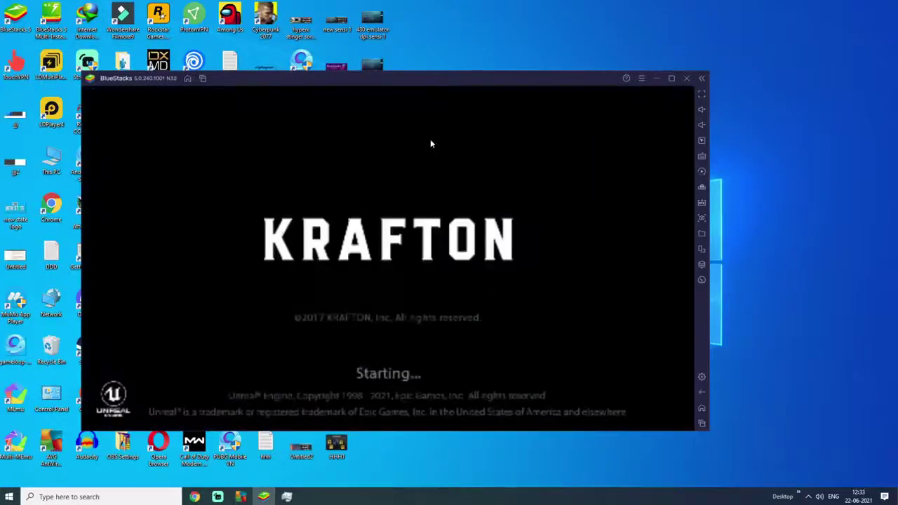
click(562, 151)
click(450, 366)
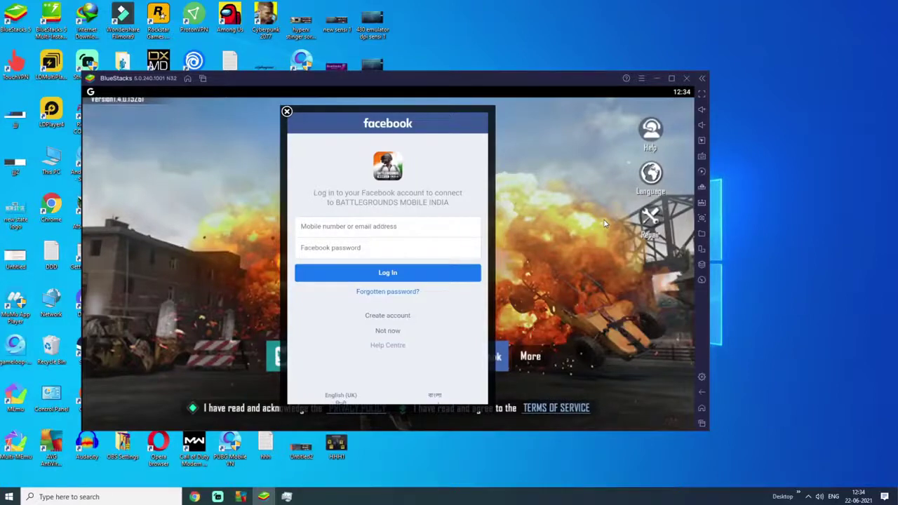
click(366, 228)
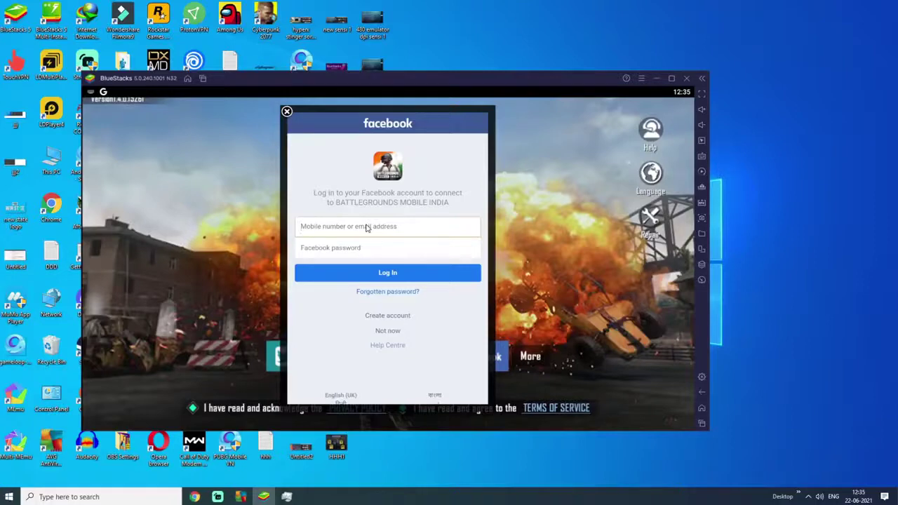
click(371, 270)
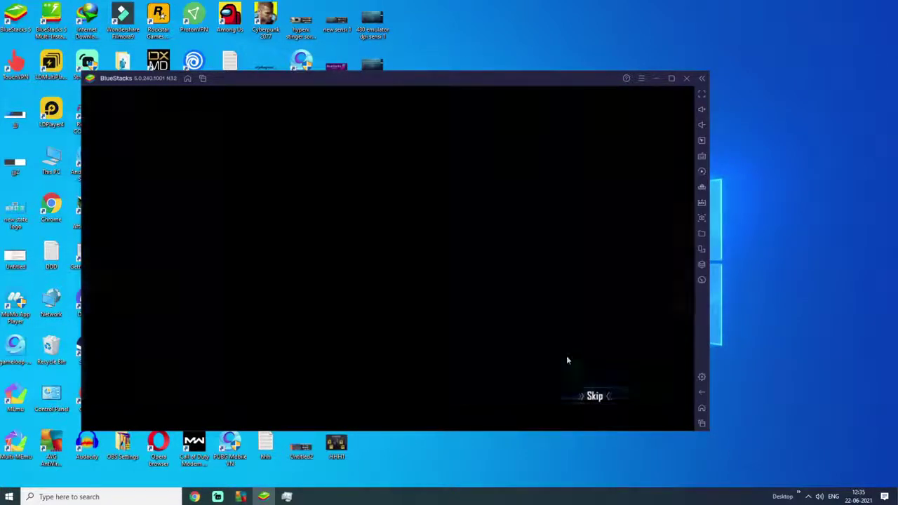
Step: Skip the intro and set up a male character with the second face in the first row
click(595, 396)
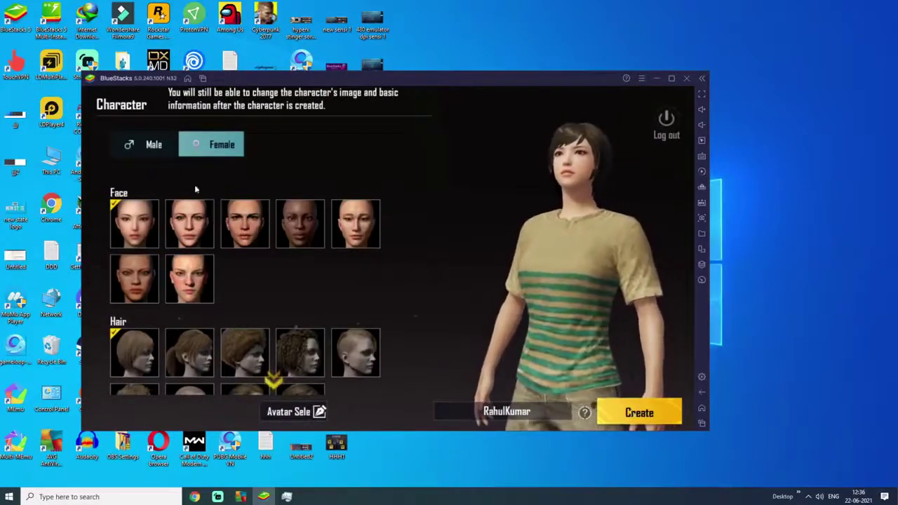
click(135, 145)
click(186, 227)
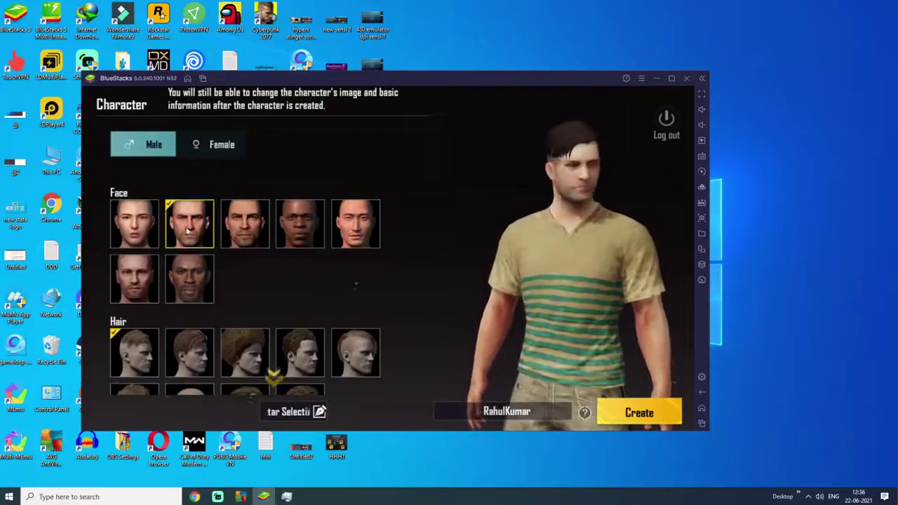
scroll(295, 285, down, 5)
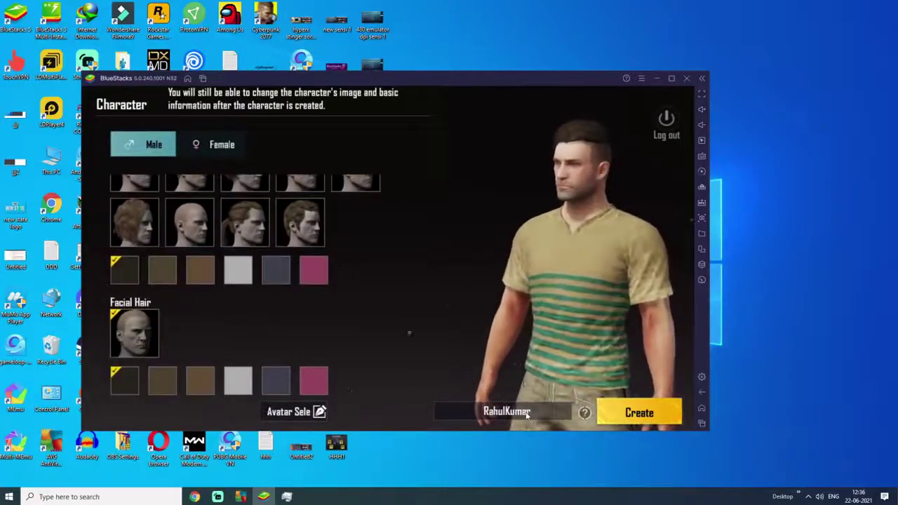
Step: Name the character LethalREX2 and create it
click(534, 413)
text(LethalREx2)
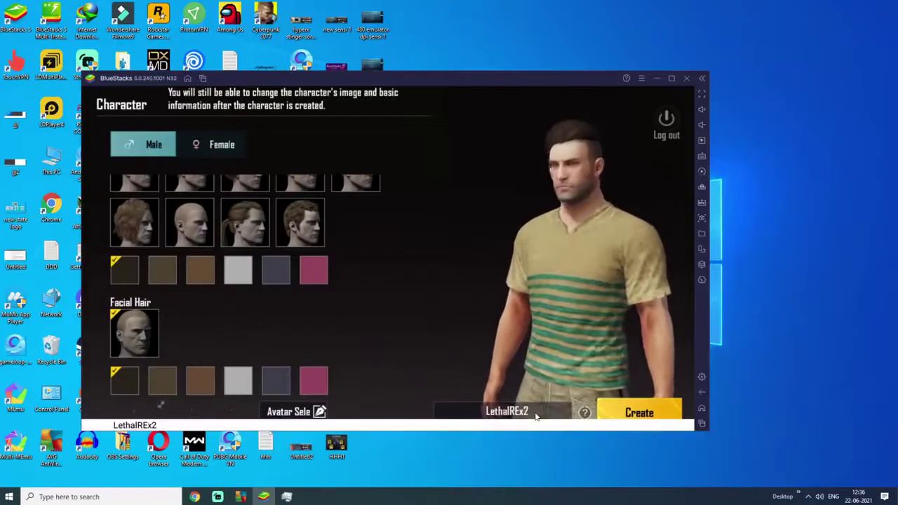
key(BackSpace)
key(BackSpace)
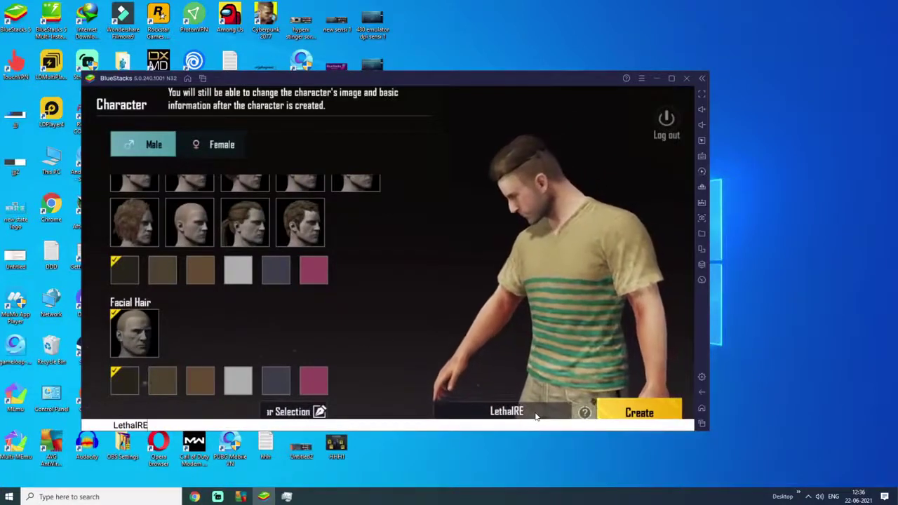
text(X2)
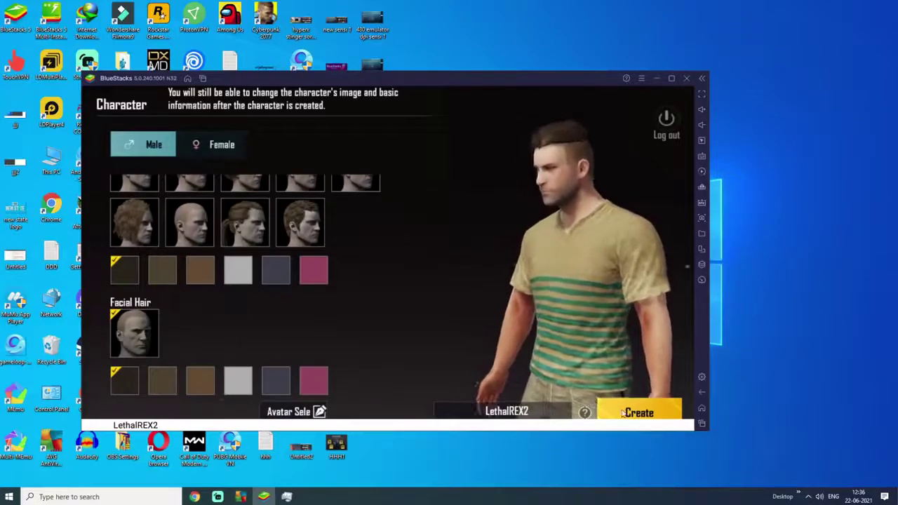
click(657, 419)
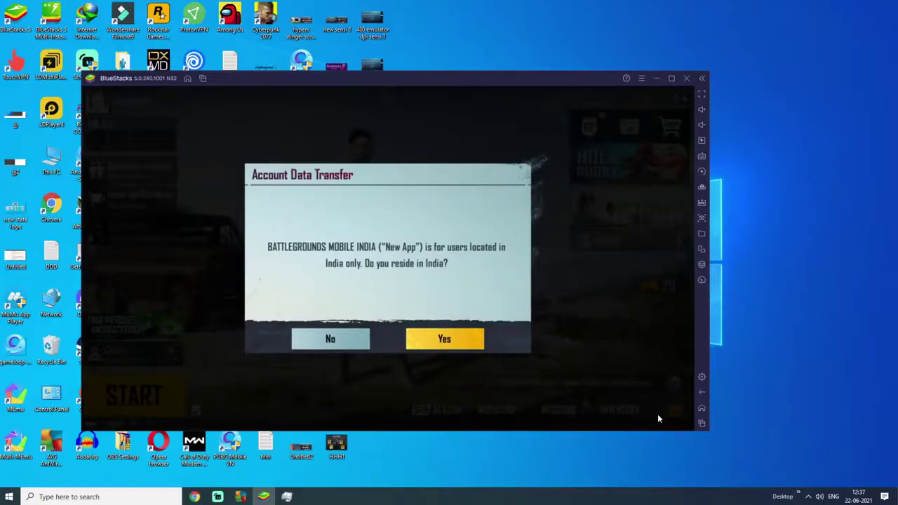
Step: Answer the account data transfer prompts: confirm residence in India, decline the transfer consent, and refuse to continue without data transfer
click(446, 343)
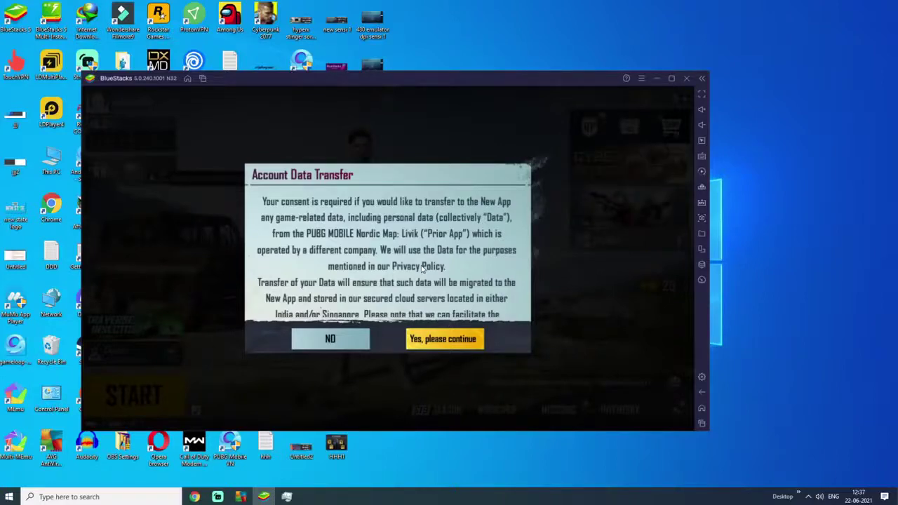
click(342, 340)
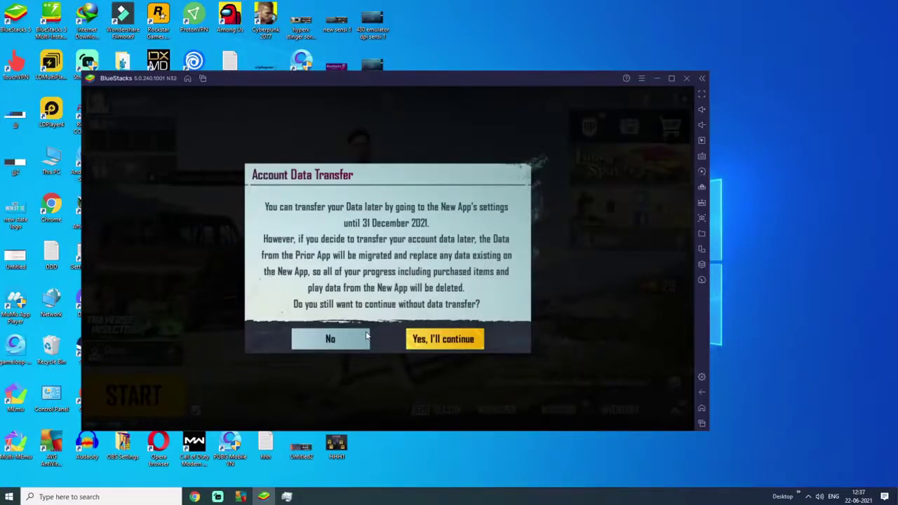
click(338, 345)
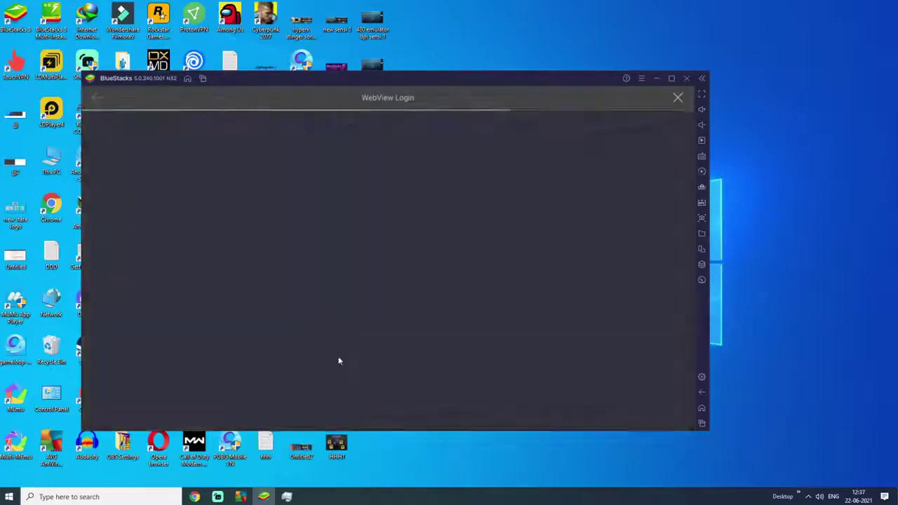